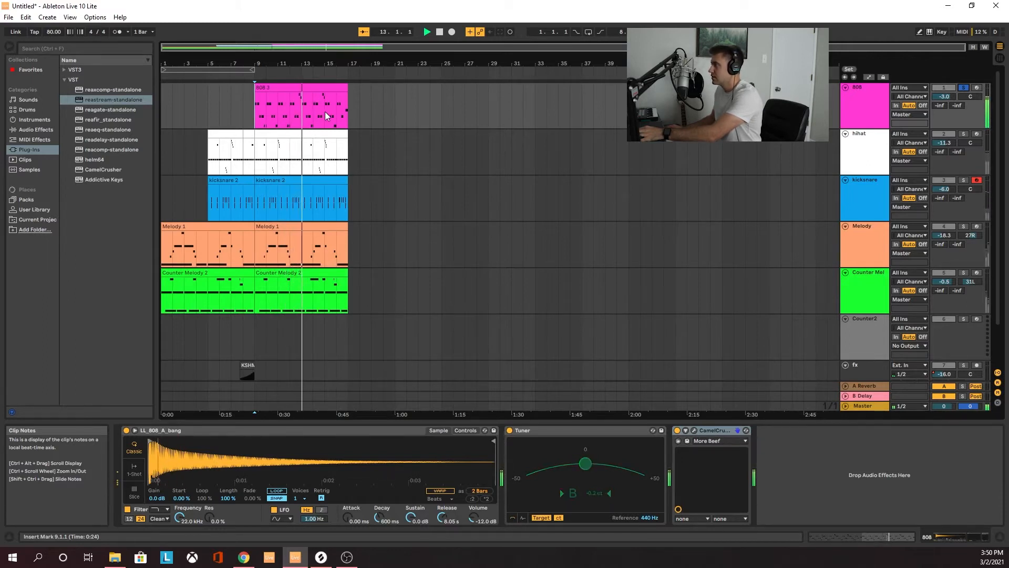
- Turn off solo on the 808 track, select the track to show its devices and arm it for recording
left_click(963, 88)
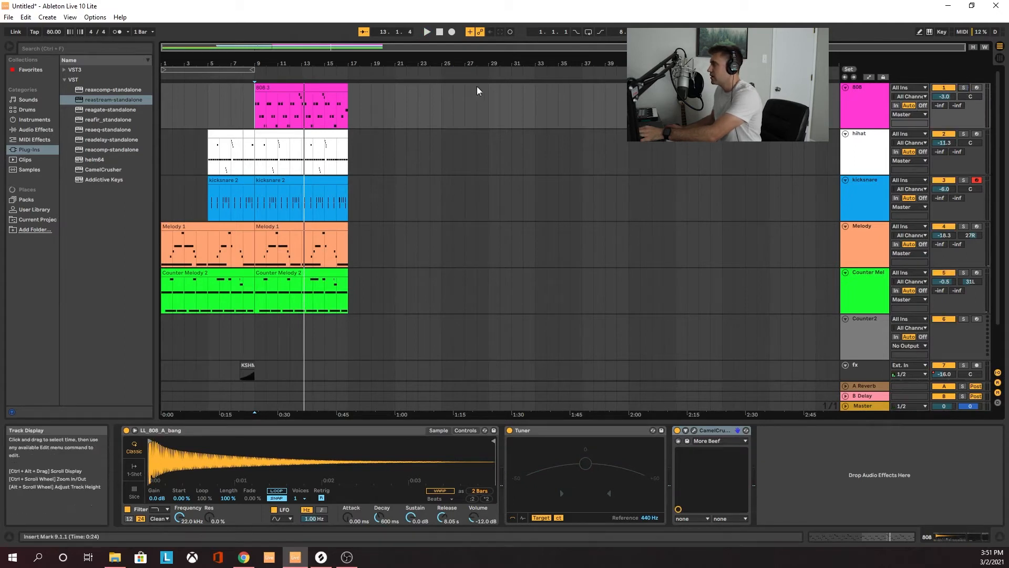
left_click(871, 91)
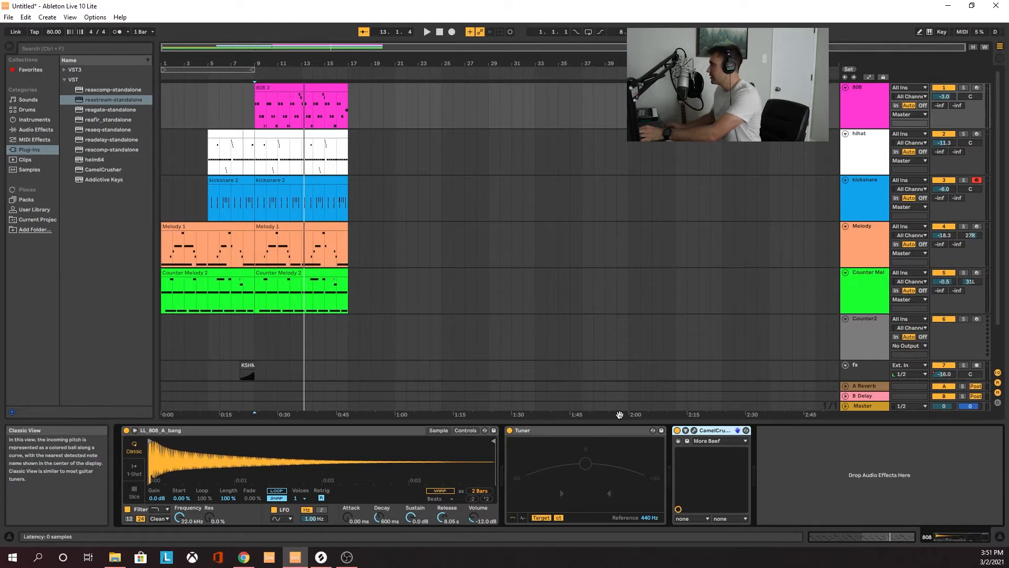
left_click(977, 88)
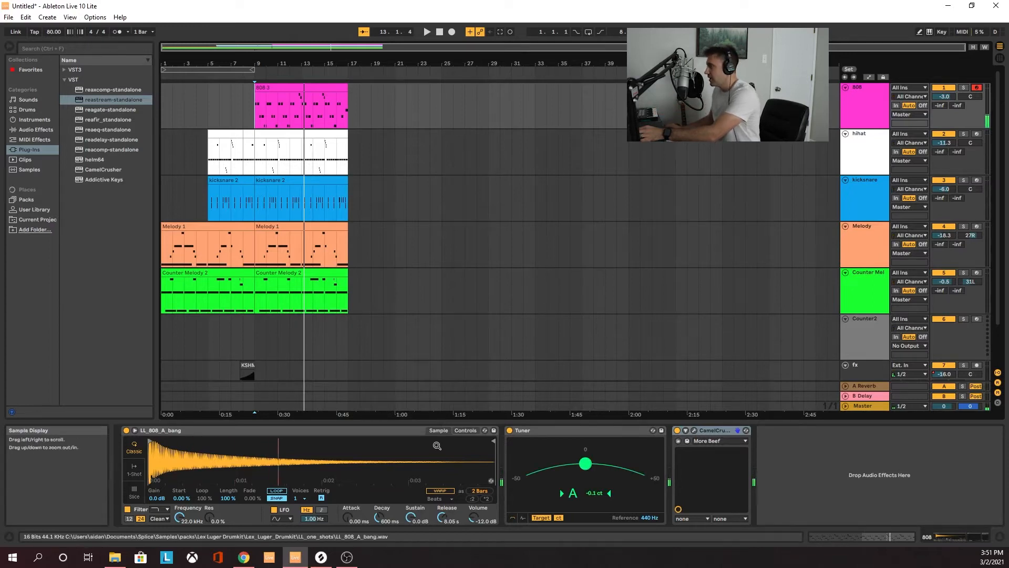
- Shorten the amp envelope release of the LL_808_A_bang sampler to about 3.38 s and return to its waveform
left_click(467, 431)
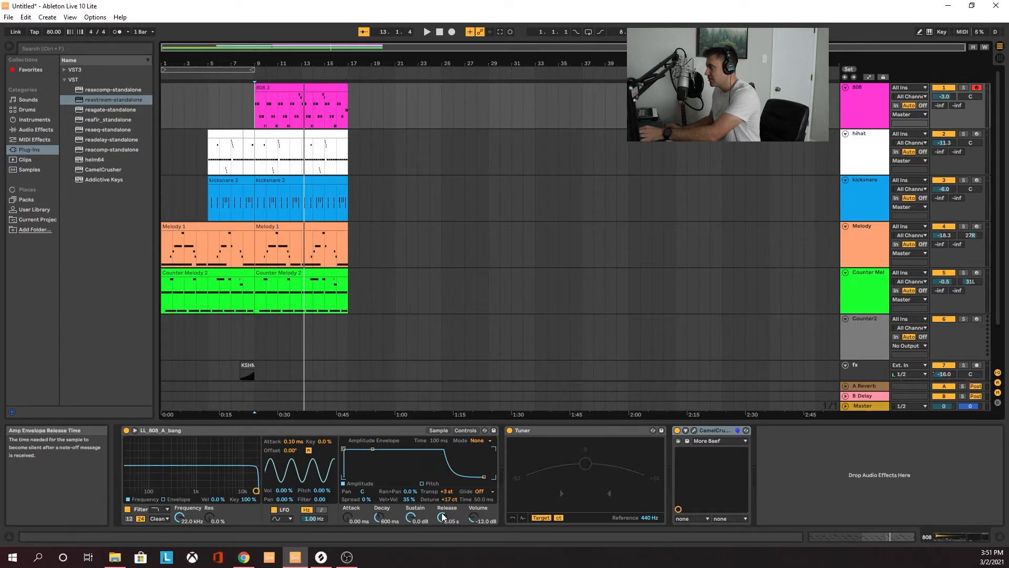
left_click_drag(439, 519, 440, 536)
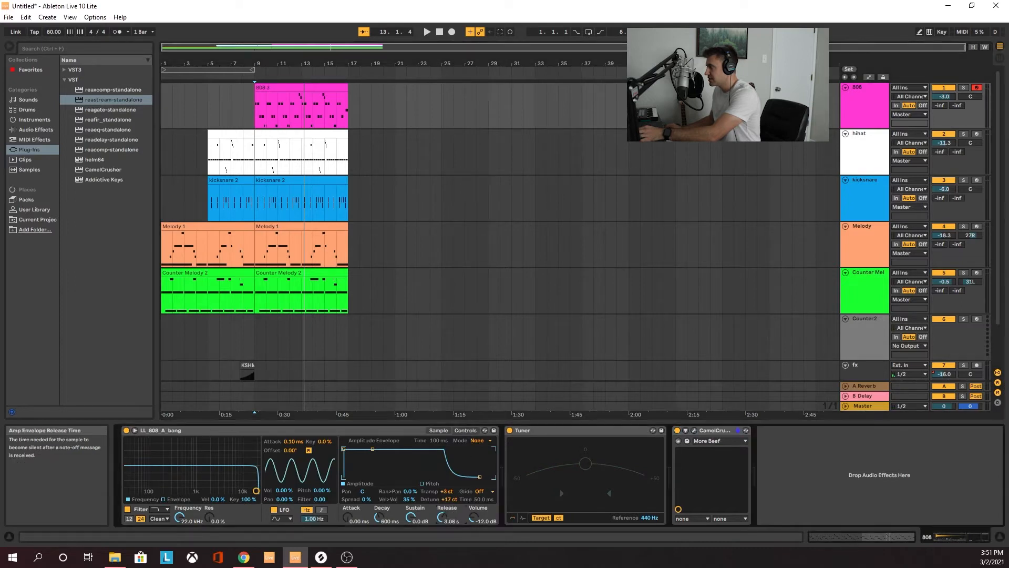
left_click(441, 431)
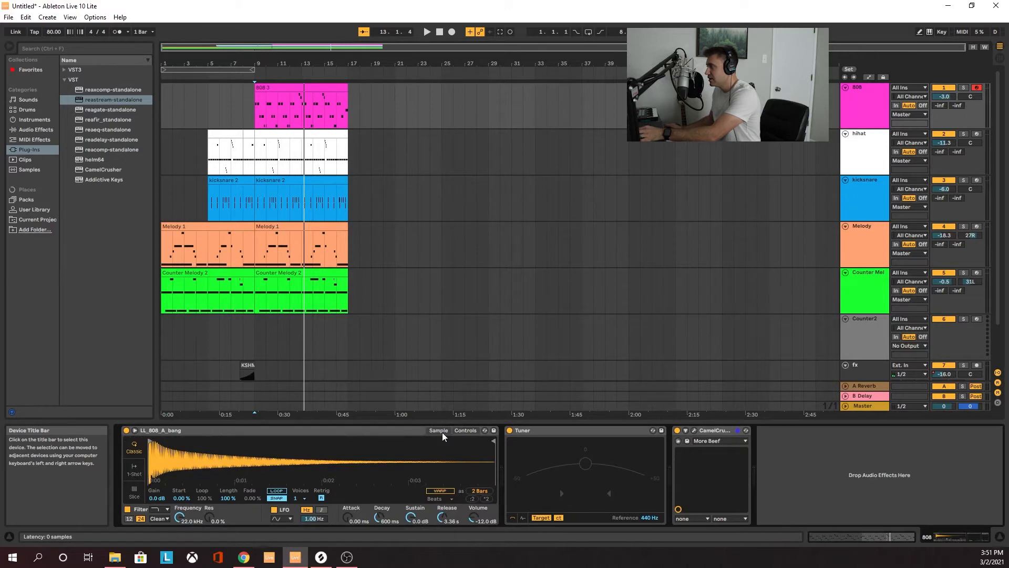
- Set the playback start at bar 9, solo the hihat track and show its sampler's waveform
left_click(253, 116)
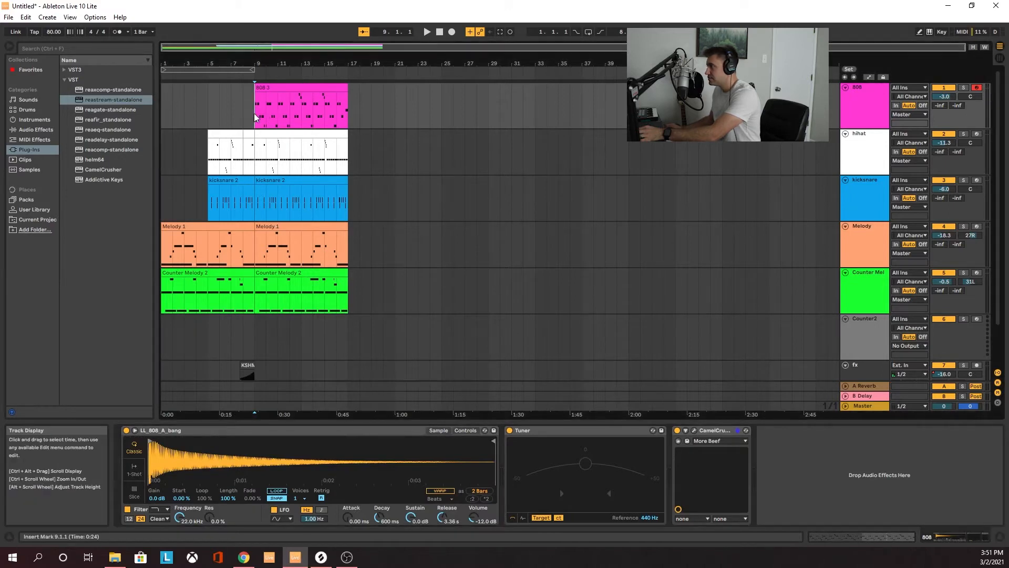
left_click(963, 133)
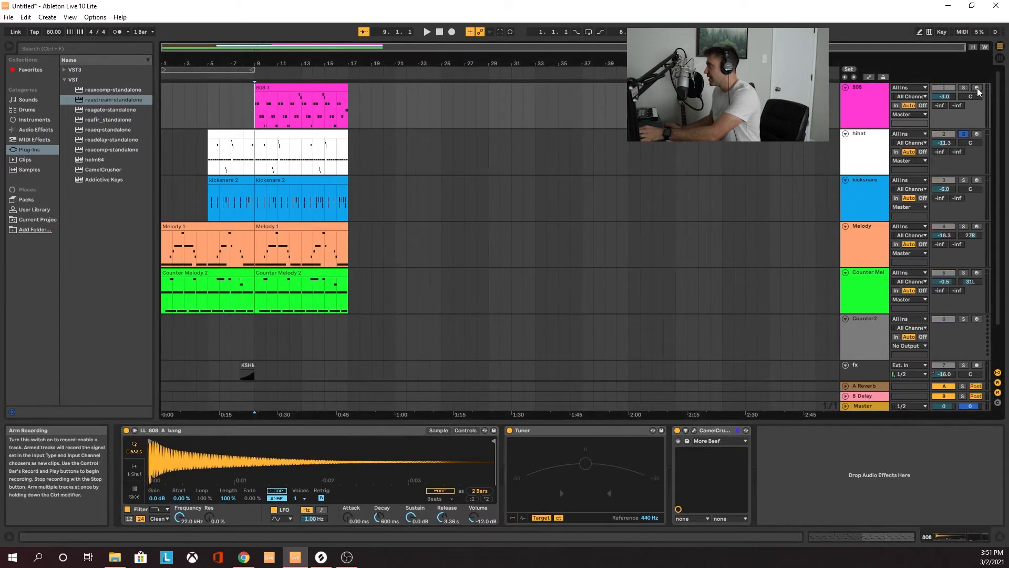
left_click(877, 146)
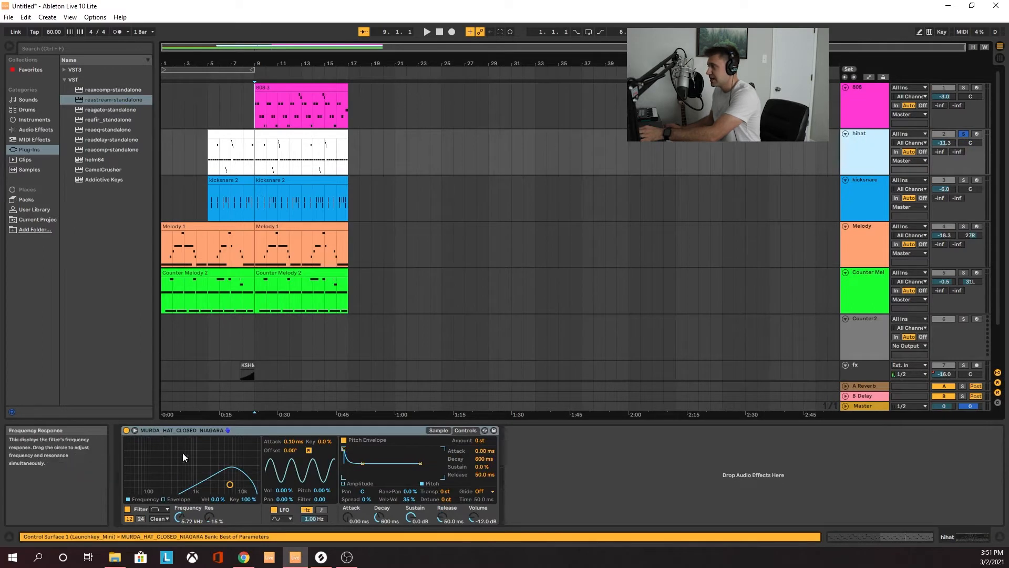
left_click(446, 431)
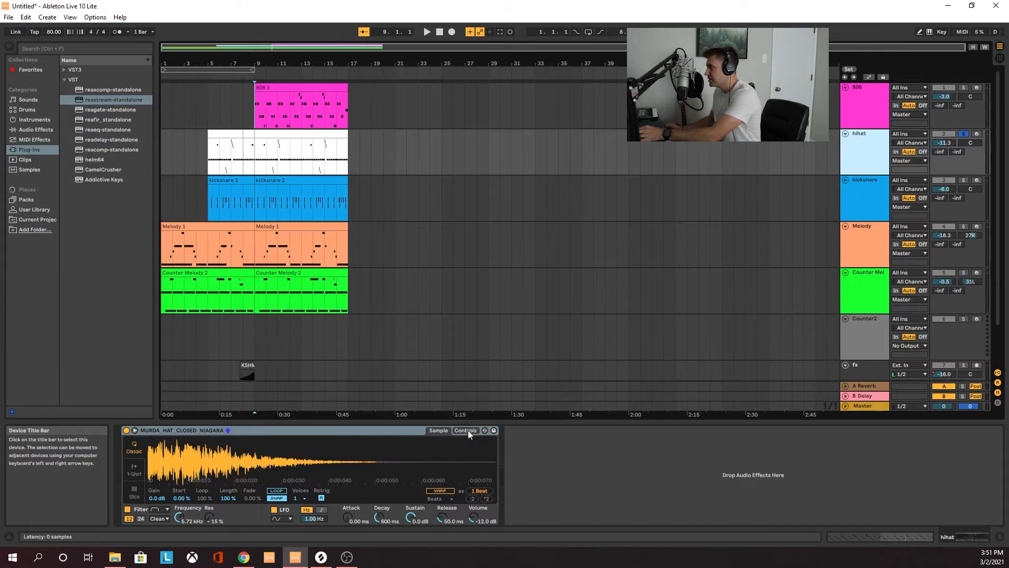
- Open the hihat clip at bar 9 in the note editor and play the soloed track from there
left_click_drag(265, 151, 310, 158)
double_click(293, 135)
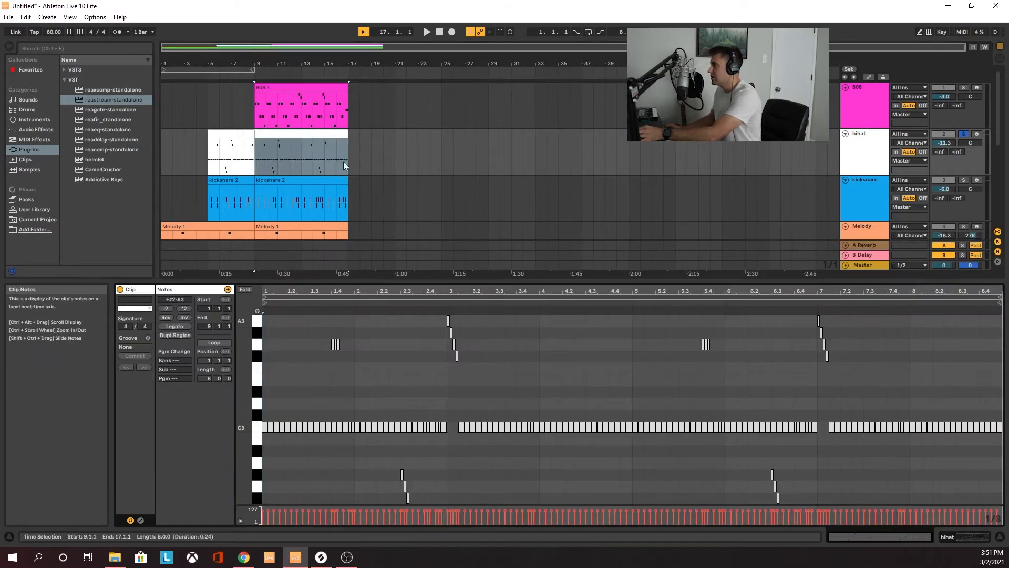
left_click(257, 168)
left_click(256, 168)
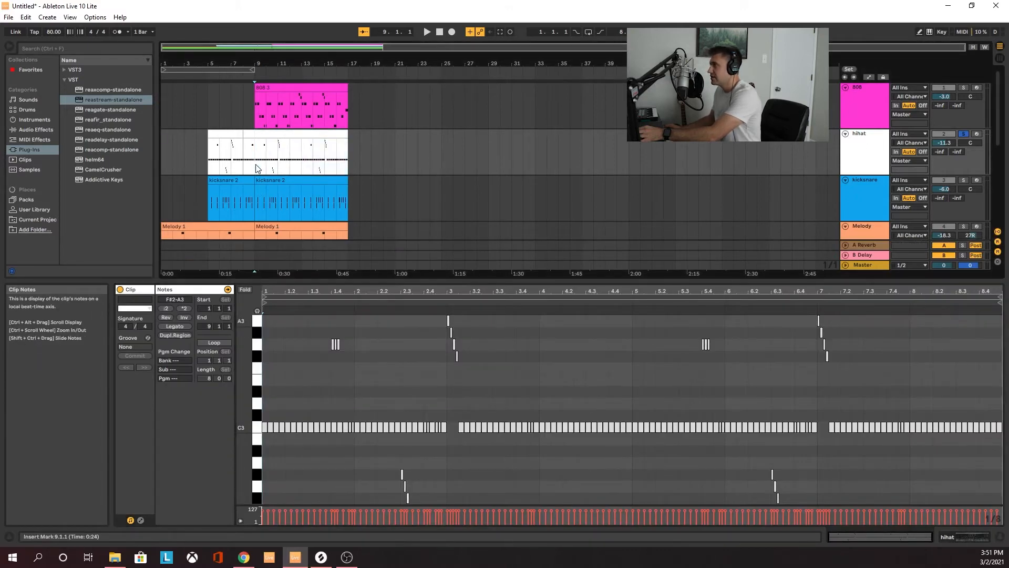
key("space")
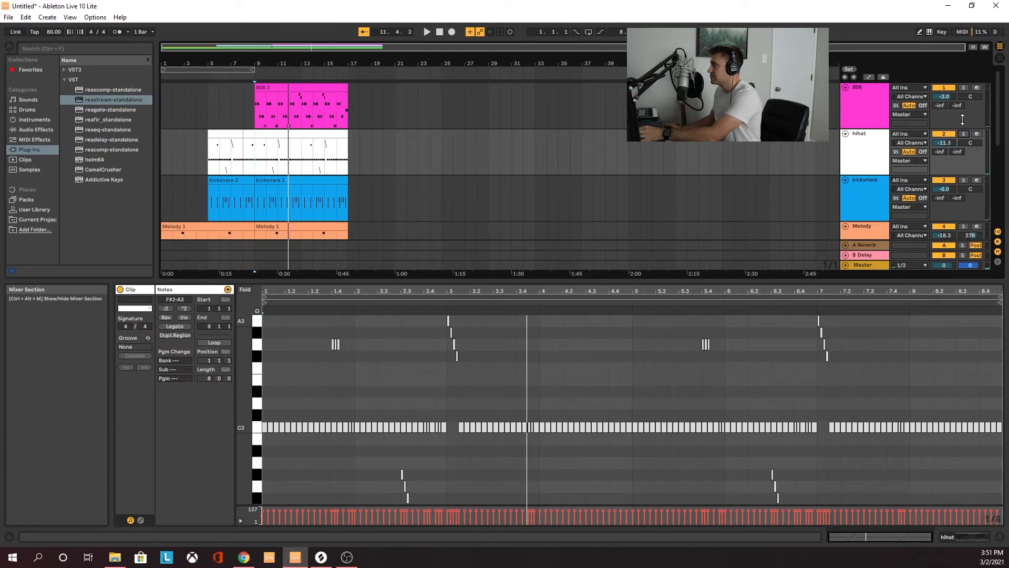
- Play the hihat together with the 808 from bar 9
scroll(946, 158, "down", 5)
scroll(941, 182, "up", 5)
key("space")
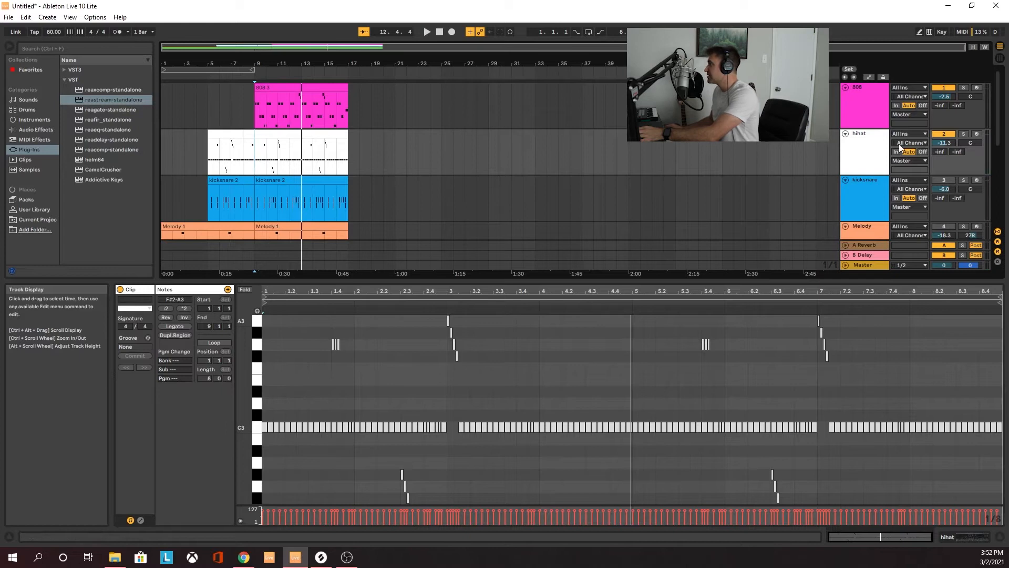
- Leave only the kicksnare track active, show its Drum Rack and arm it for recording
left_click(952, 87)
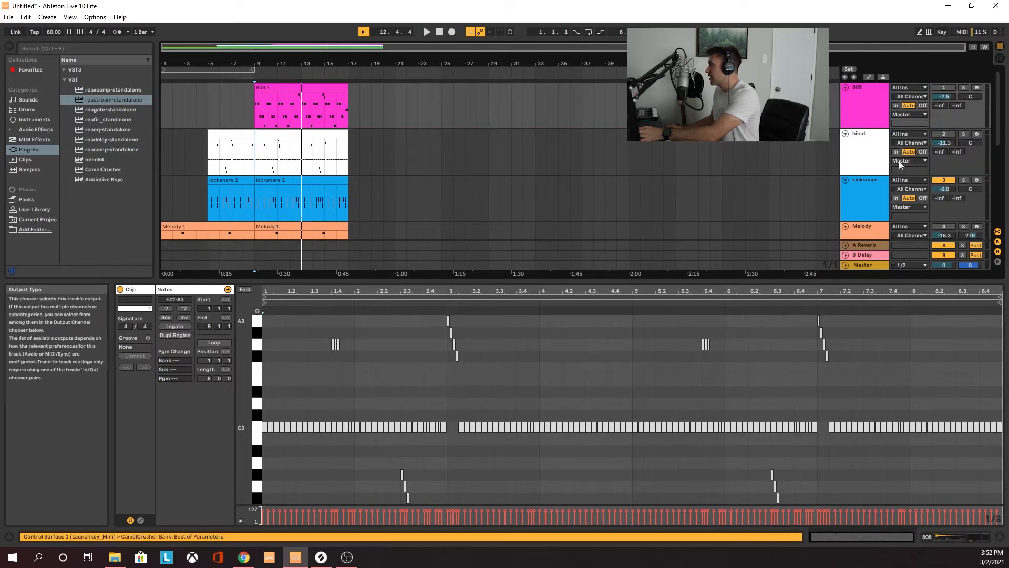
left_click(862, 205)
left_click(934, 534)
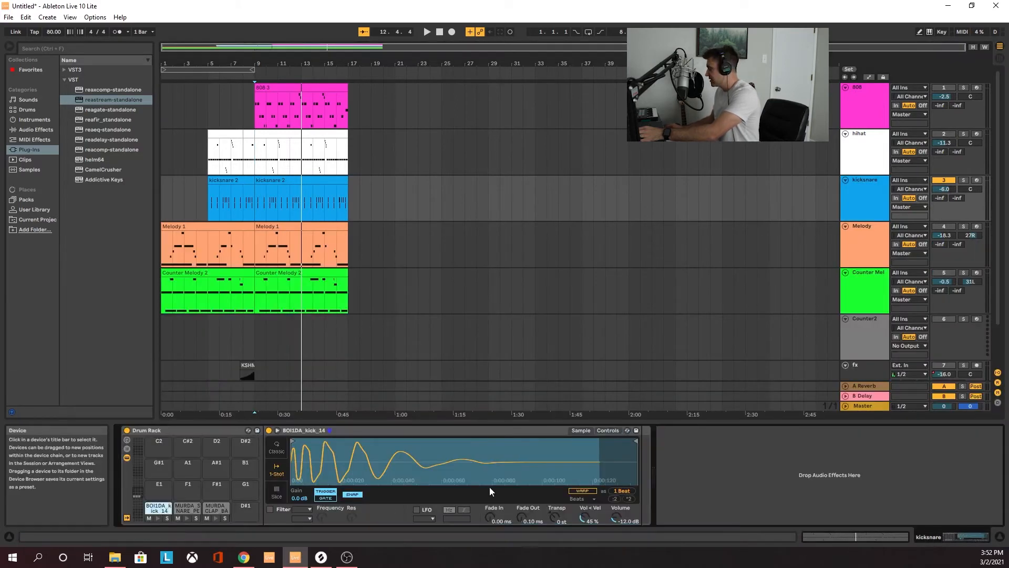
left_click(977, 181)
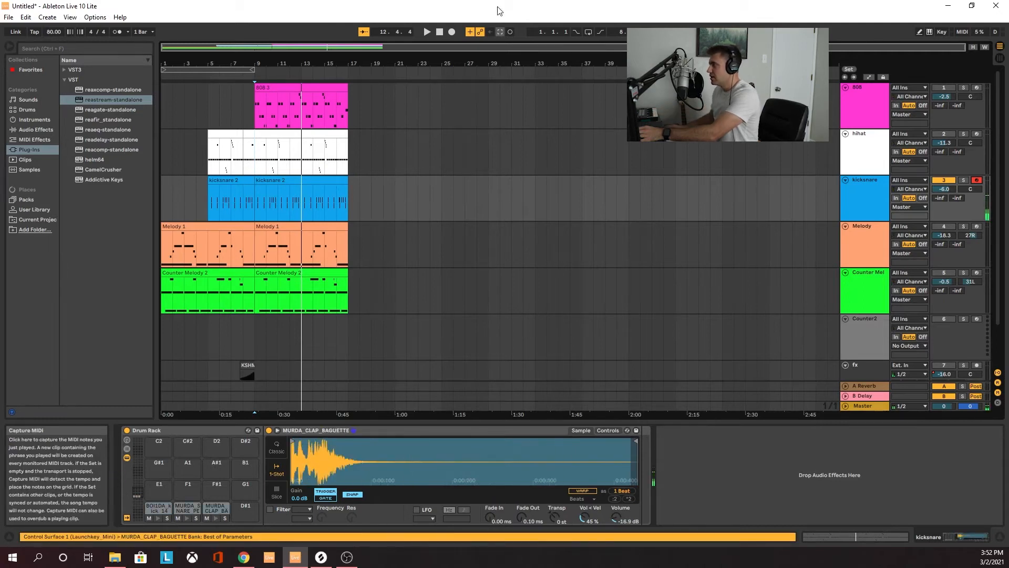
- Open the kicksnare 2 clip at bar 9 in the note editor and play the pattern alone
left_click(284, 181)
double_click(285, 181)
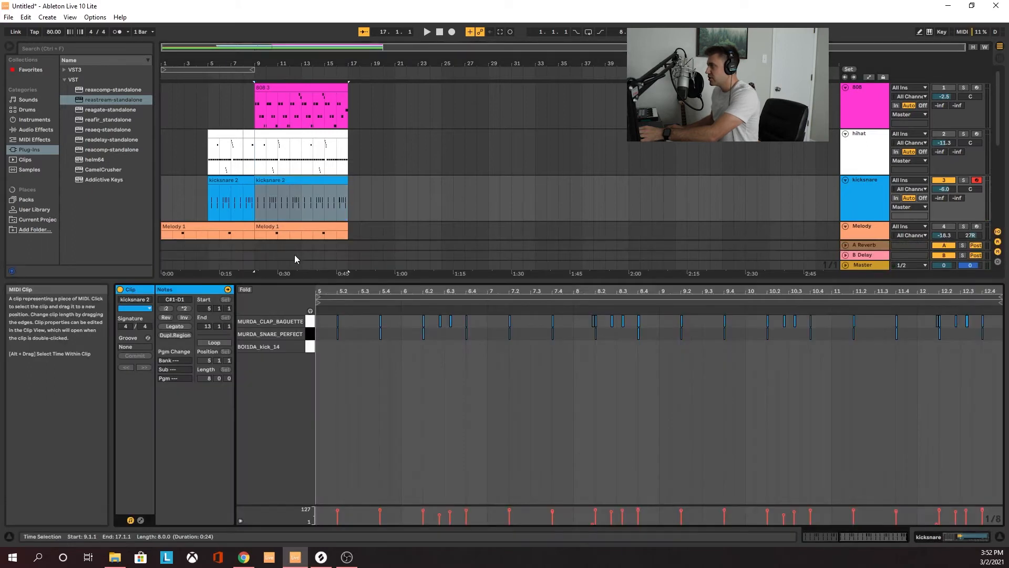
key("space")
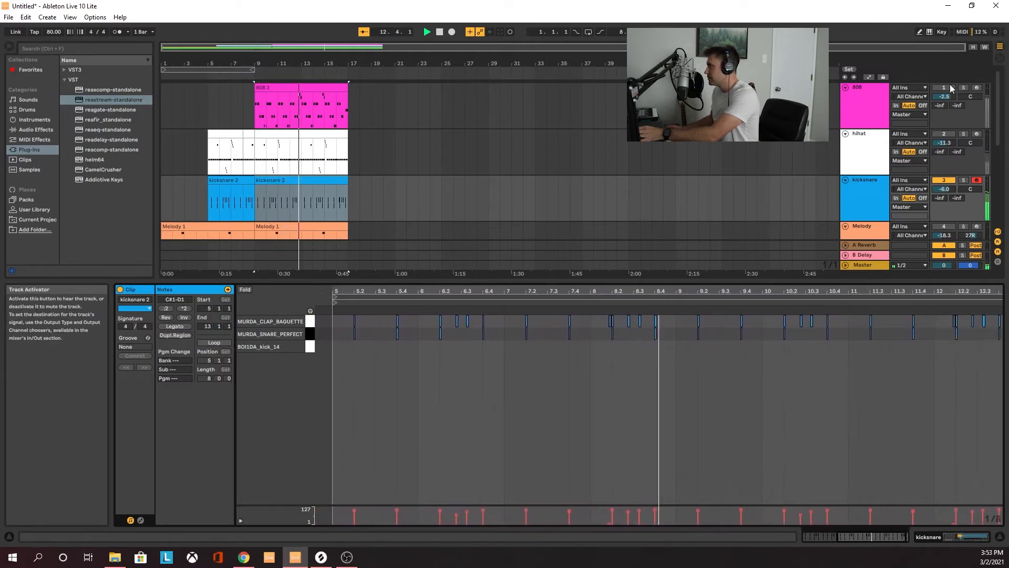
- Reactivate the 808 and hihat tracks and play them together with the kicksnare from bar 9
left_click(934, 136)
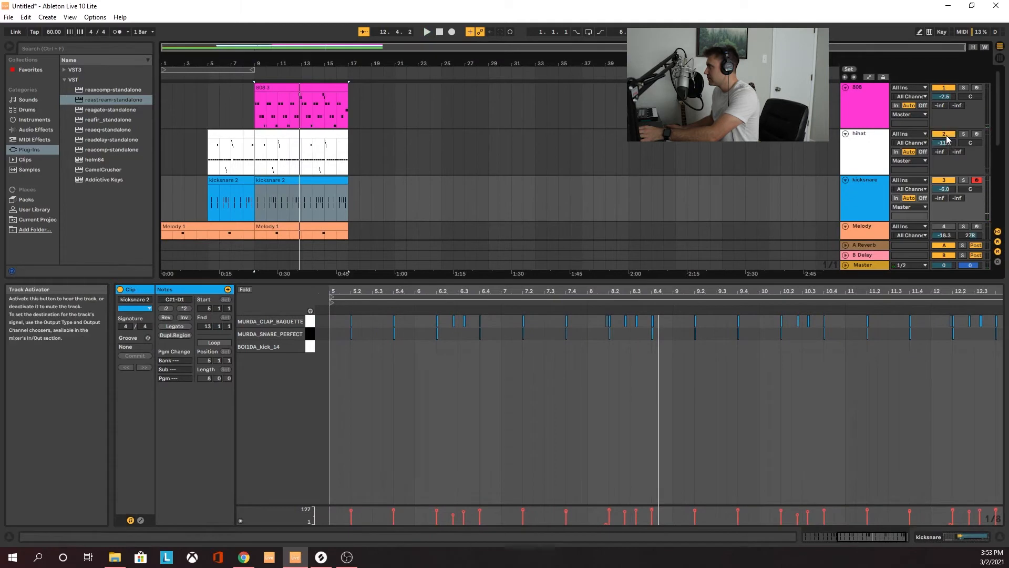
key("space")
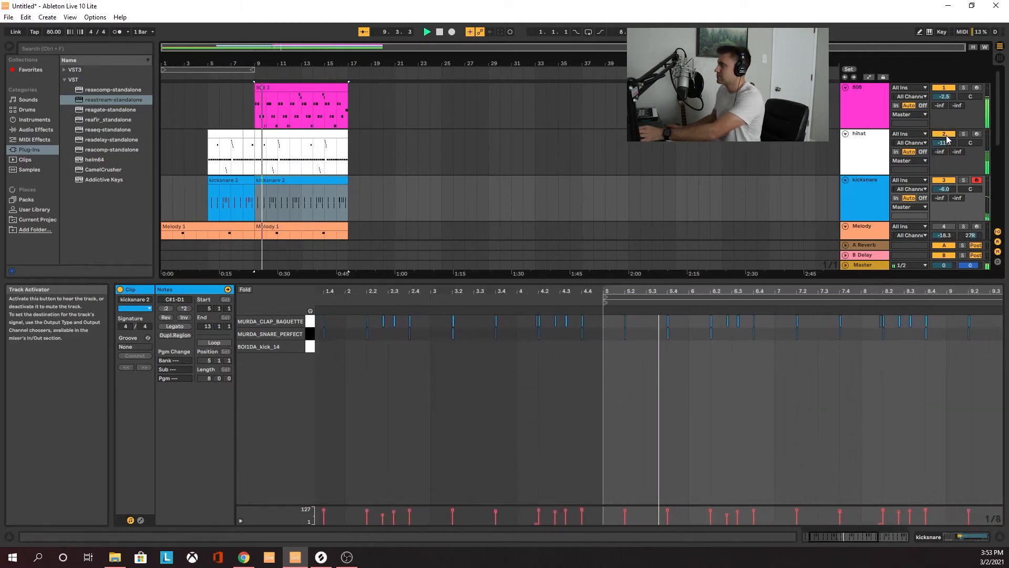
scroll(919, 158, "down", 2)
scroll(919, 158, "down", 1)
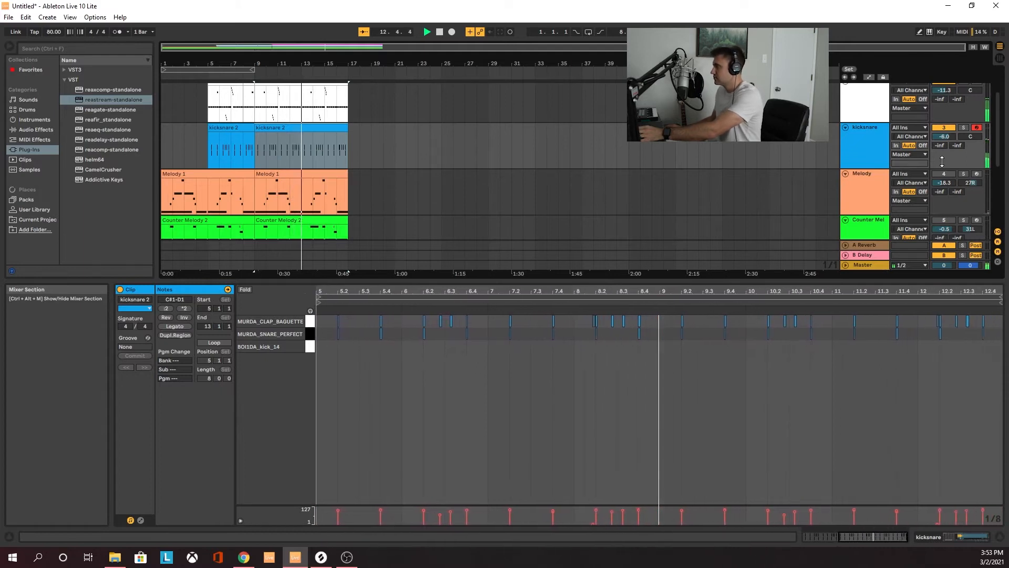
scroll(935, 171, "down", 1)
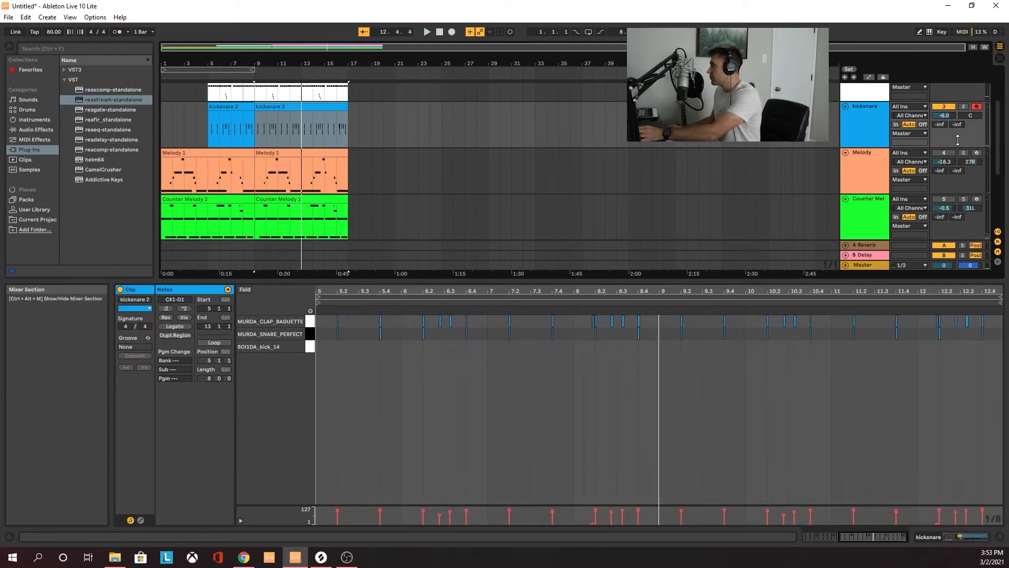
scroll(949, 153, "up", 2)
scroll(950, 150, "up", 2)
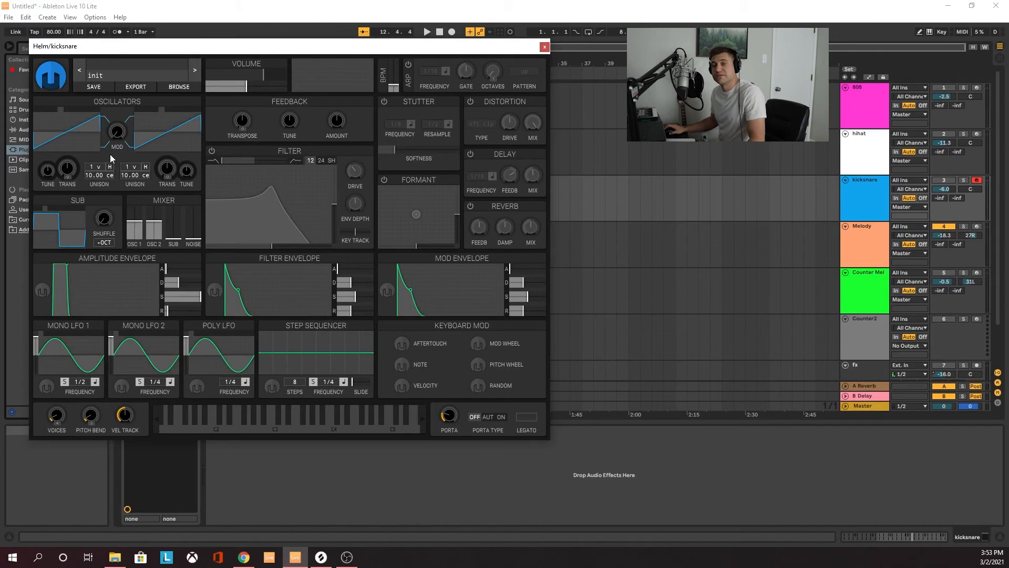
- Close the Helm plug-in window, select the Melody track and play it alone from bar 9
left_click(545, 48)
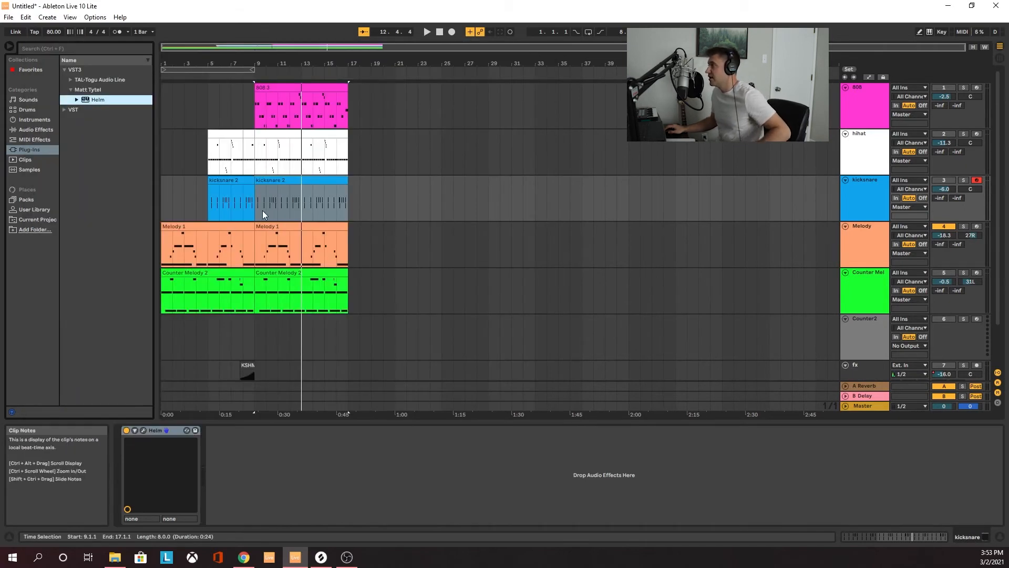
left_click(888, 235)
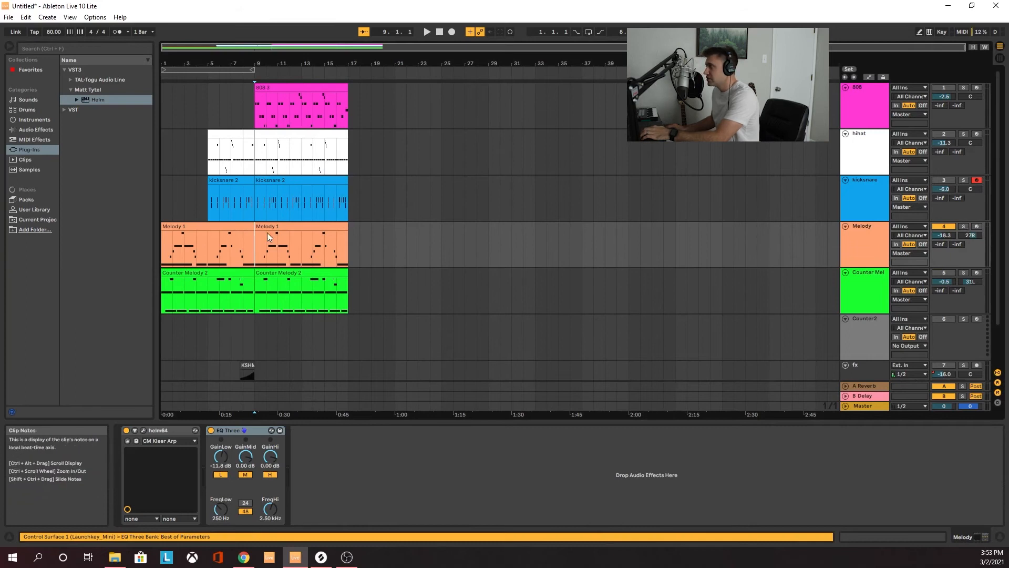
key("space")
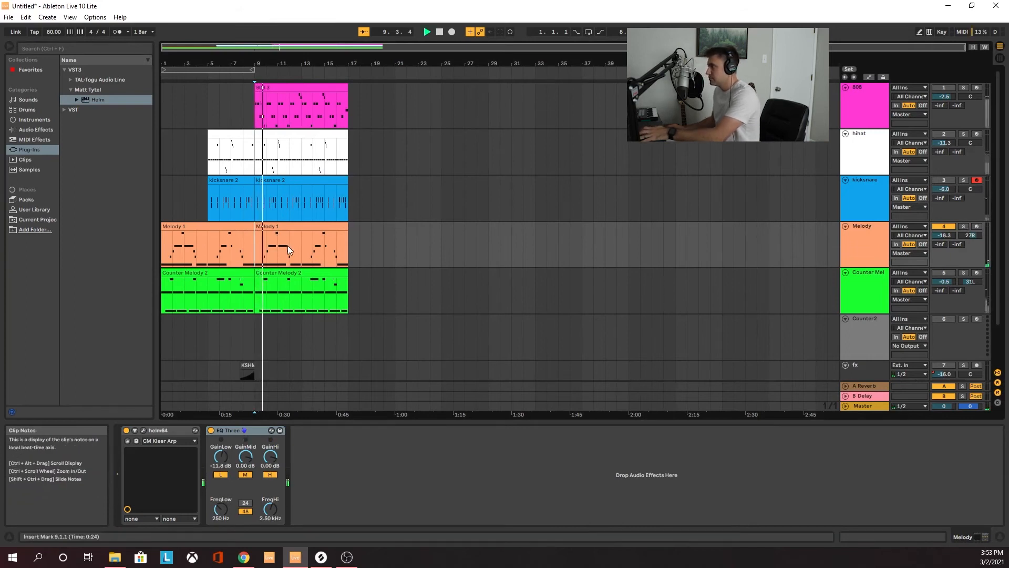
- Examine the panning of the Melody and Counter Melody tracks in the Session View mixer
key("Tab")
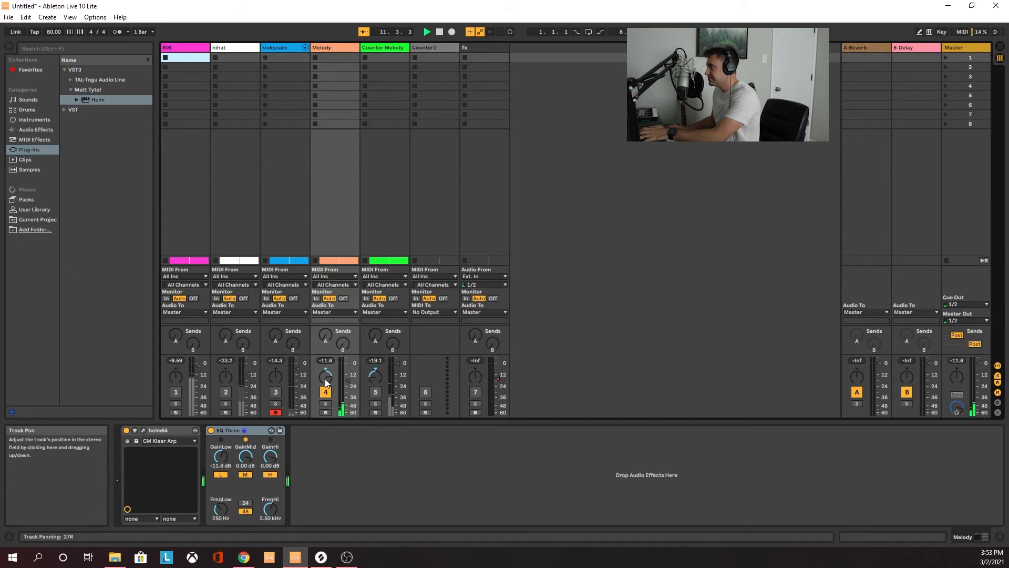
key("Tab")
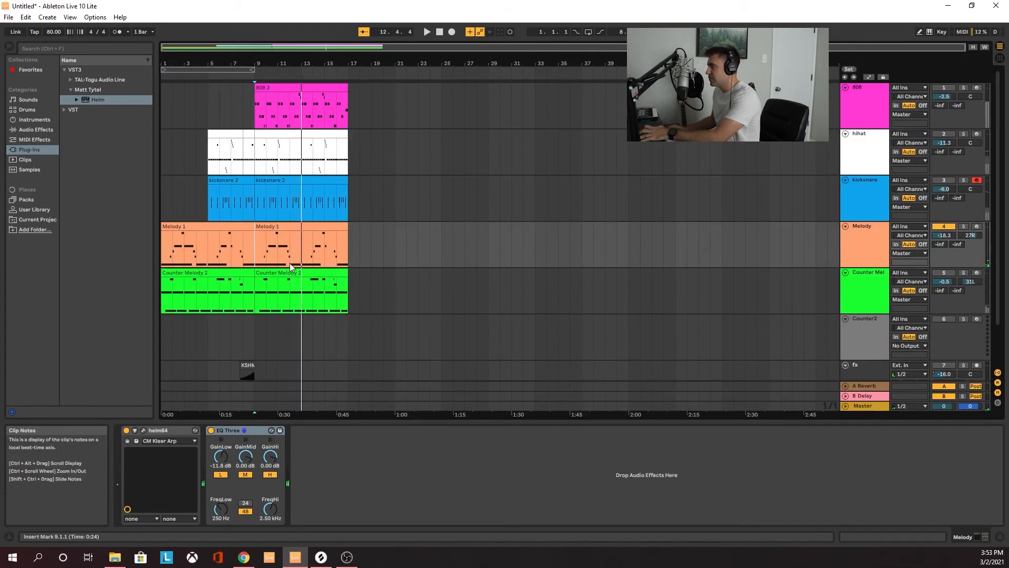
key("Tab")
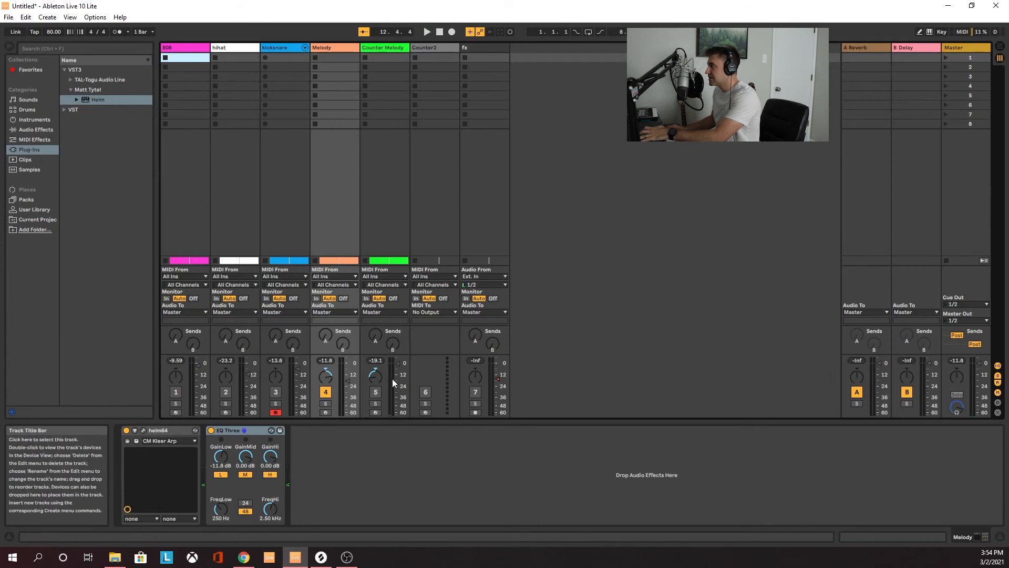
- Deactivate the Melody track, keep Counter Melody active and open its Addictive Keys plug-in window
left_click(325, 392)
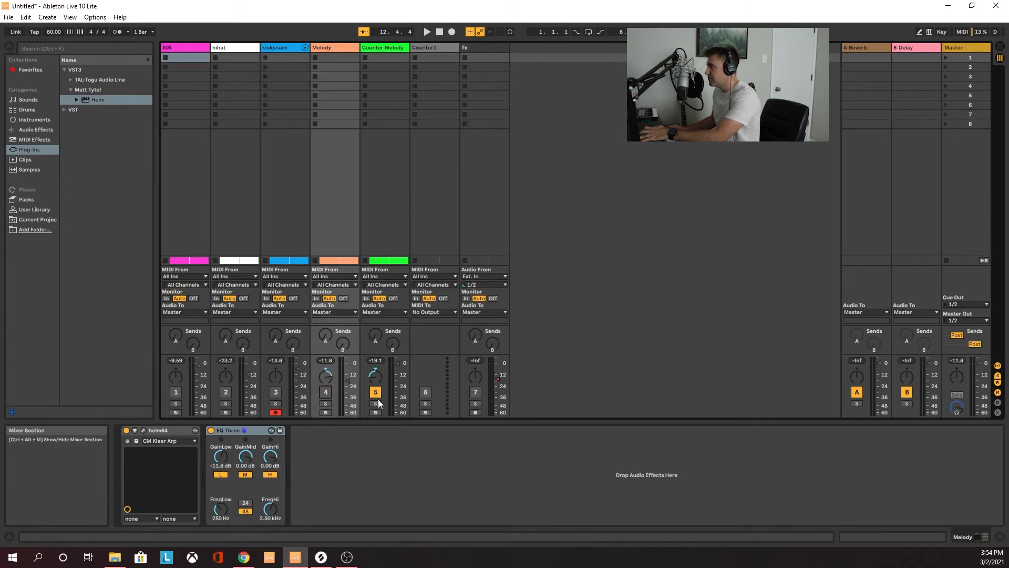
left_click(379, 57)
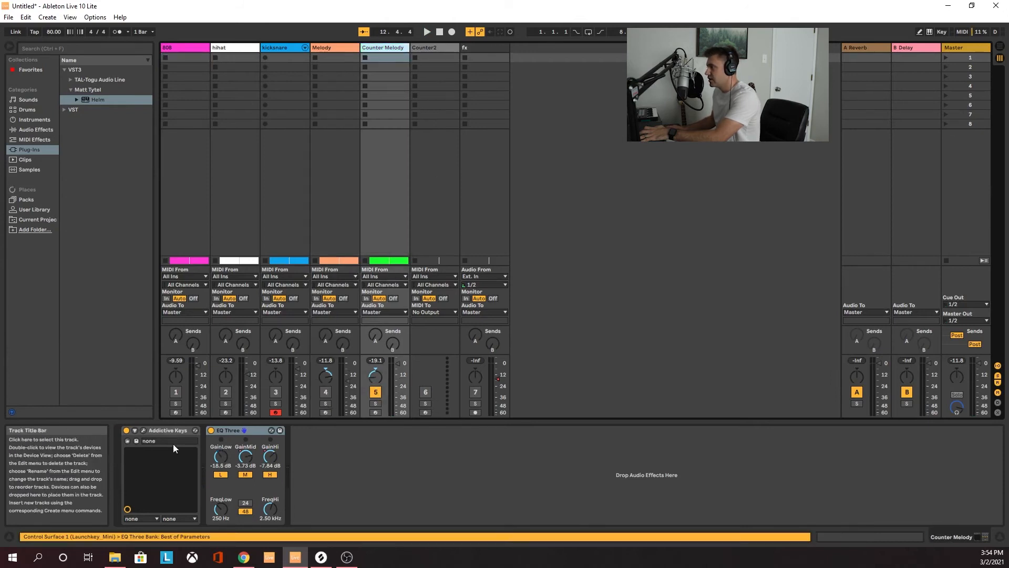
left_click(146, 430)
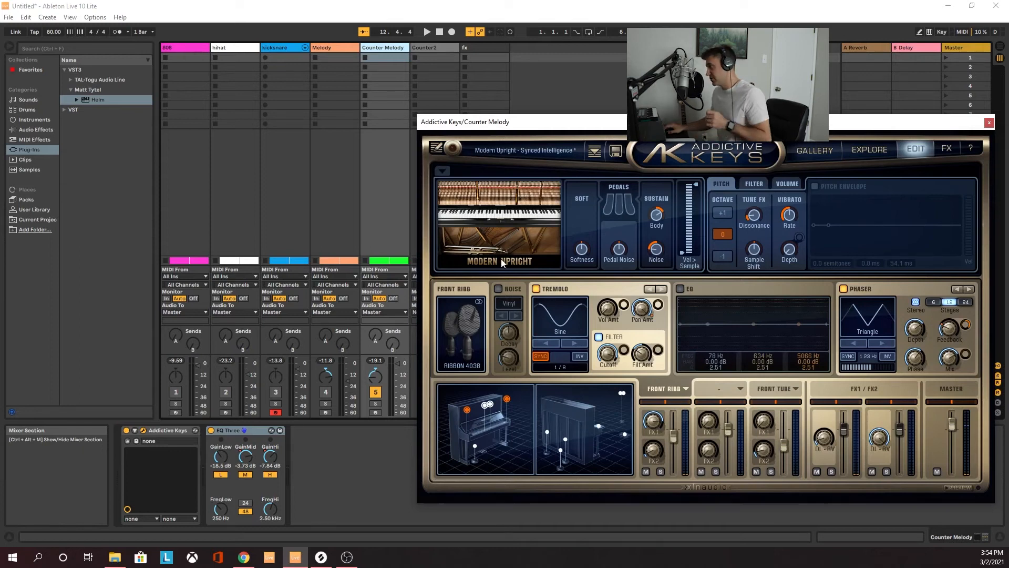
- Return to the arrangement and play the Counter Melody track alone from bar 9
key("Tab")
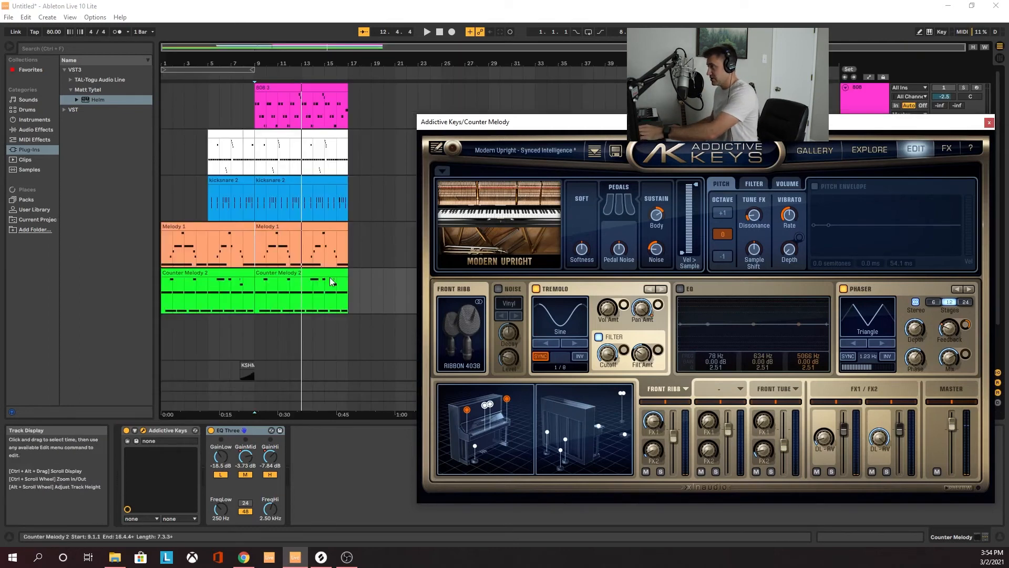
left_click(258, 296)
key("space")
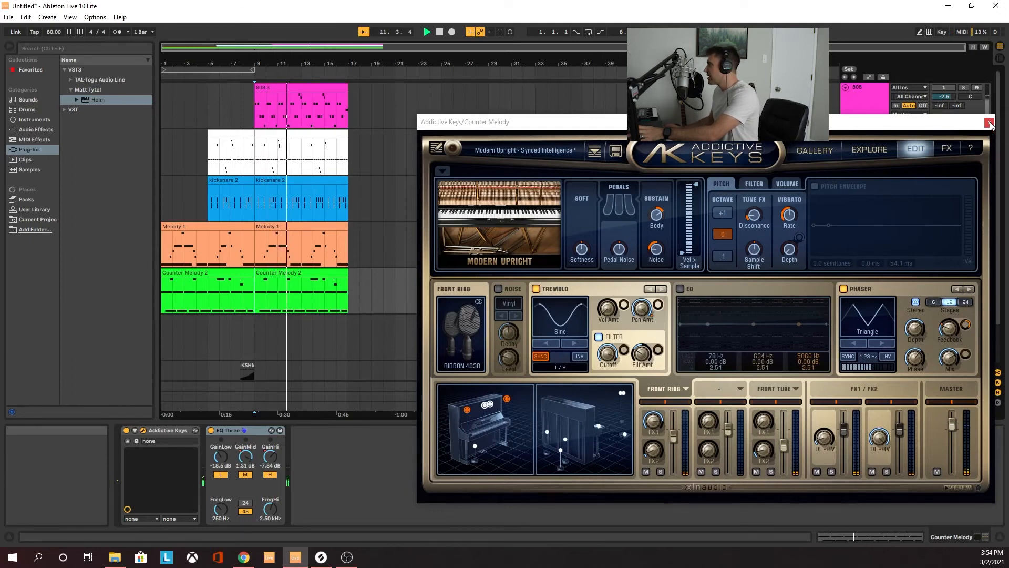
- Close the Addictive Keys window, activate the Melody track and play it together with the Counter Melody track
left_click(989, 124)
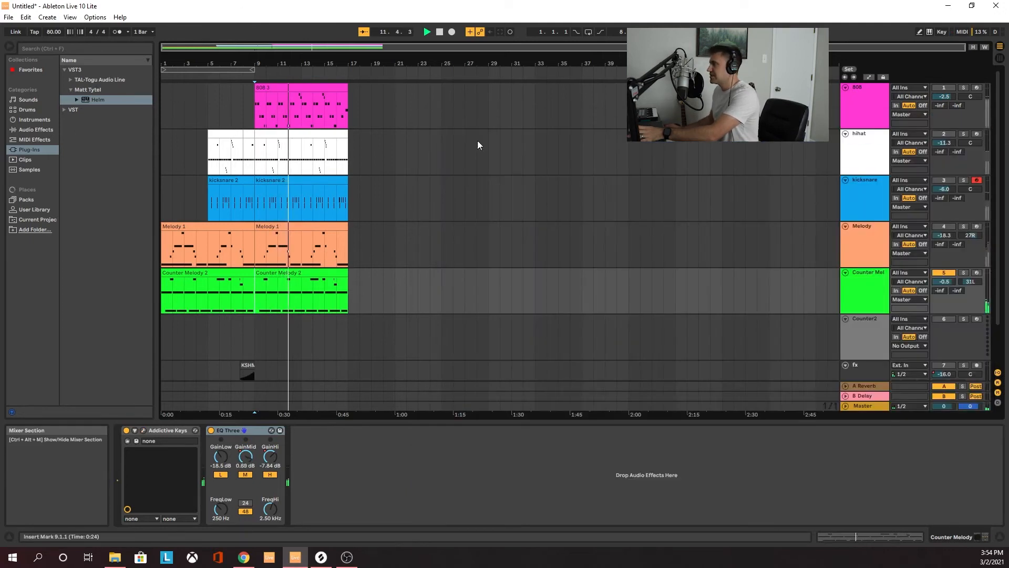
key("space")
key("space")
left_click(945, 226)
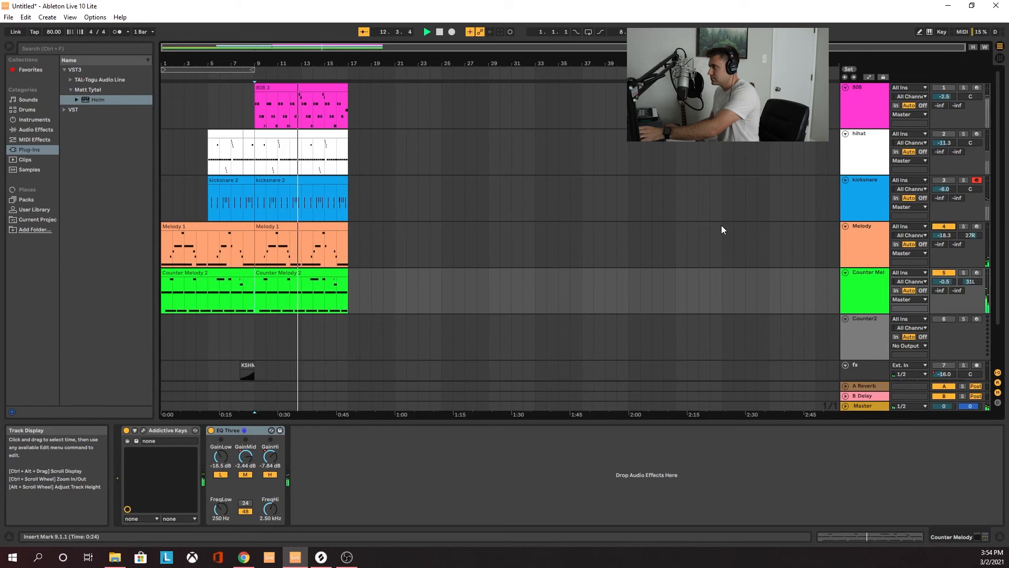
scroll(547, 210, "down", 2)
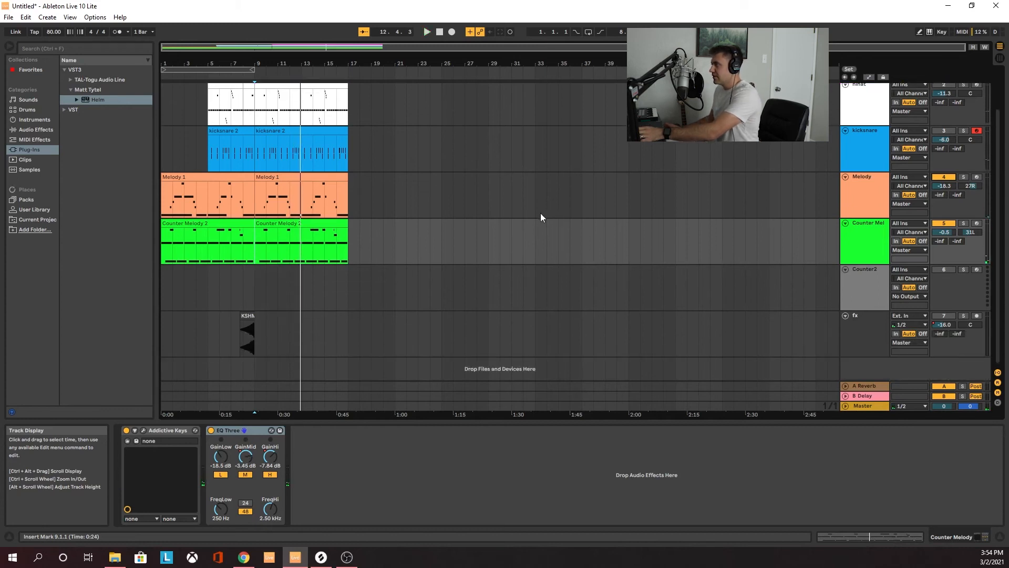
scroll(456, 256, "up", 2)
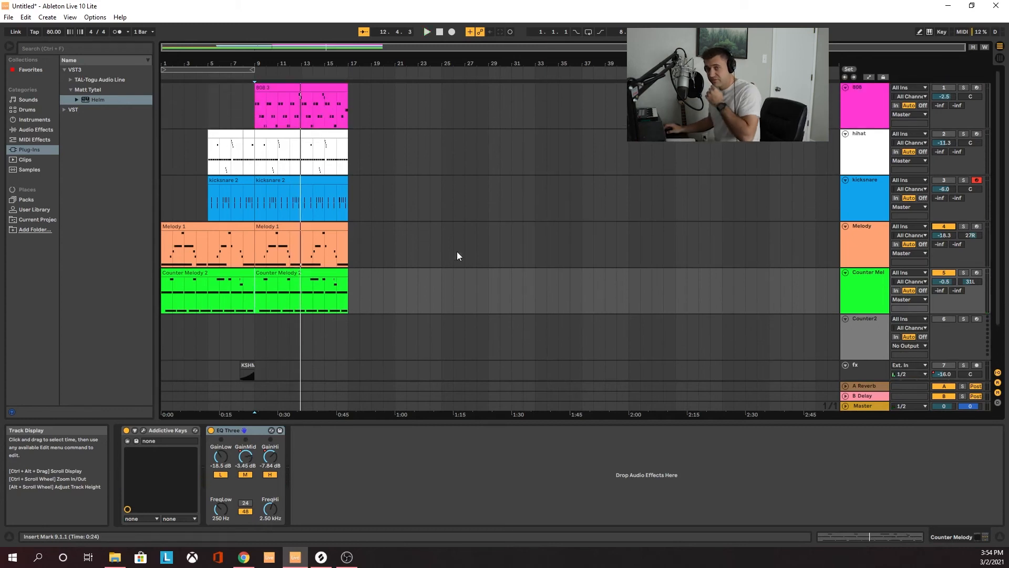
- Activate the fx track and open its KSHMR sweep-up clip to view the sample waveform
scroll(457, 256, "down", 2)
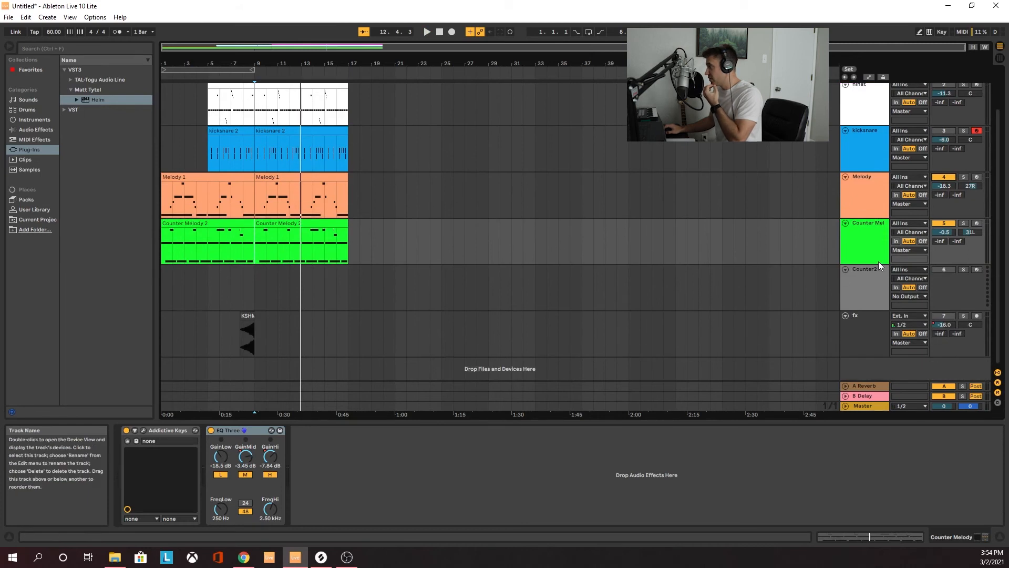
left_click(861, 322)
left_click(944, 316)
left_click(247, 316)
double_click(247, 314)
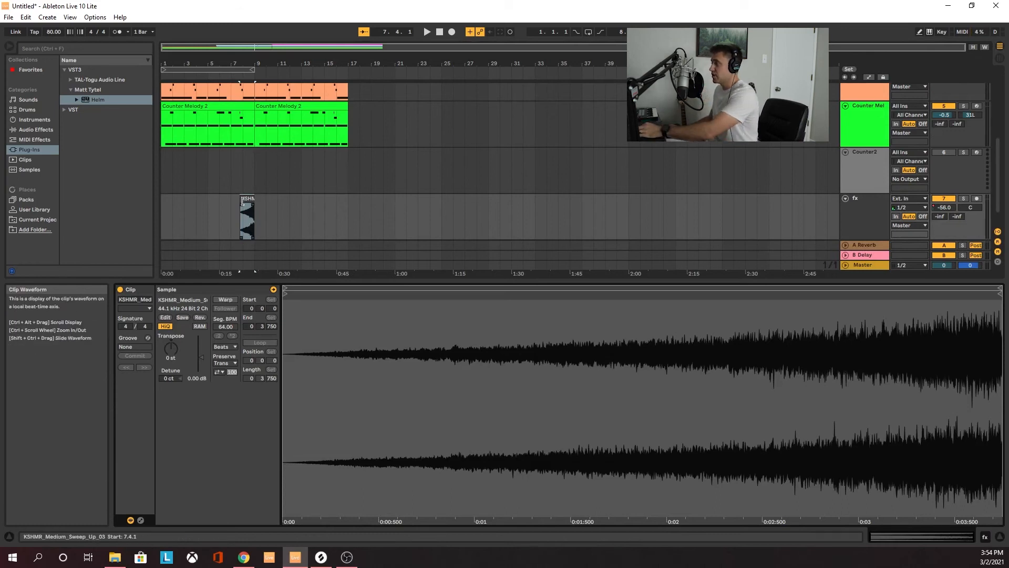
left_click(242, 221)
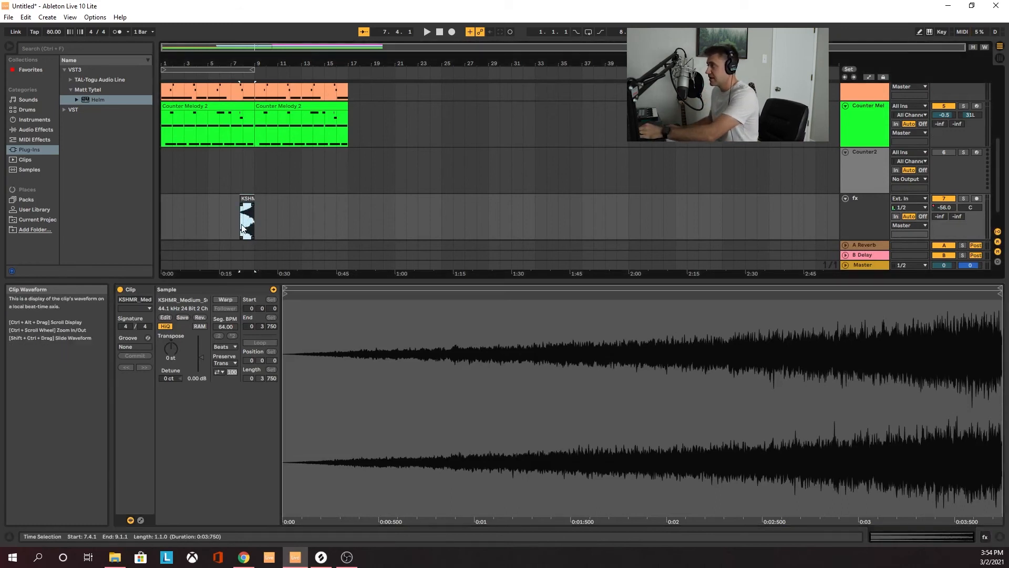
- Deactivate the Melody and Counter Melody tracks and play the fx track alone from bar 7
left_click(232, 220)
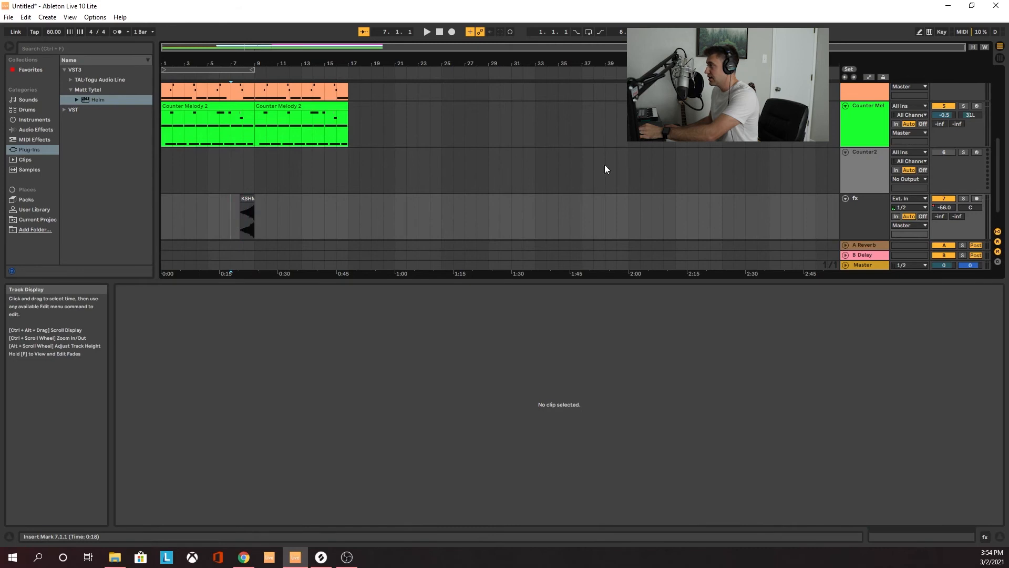
scroll(944, 199, "up", 2)
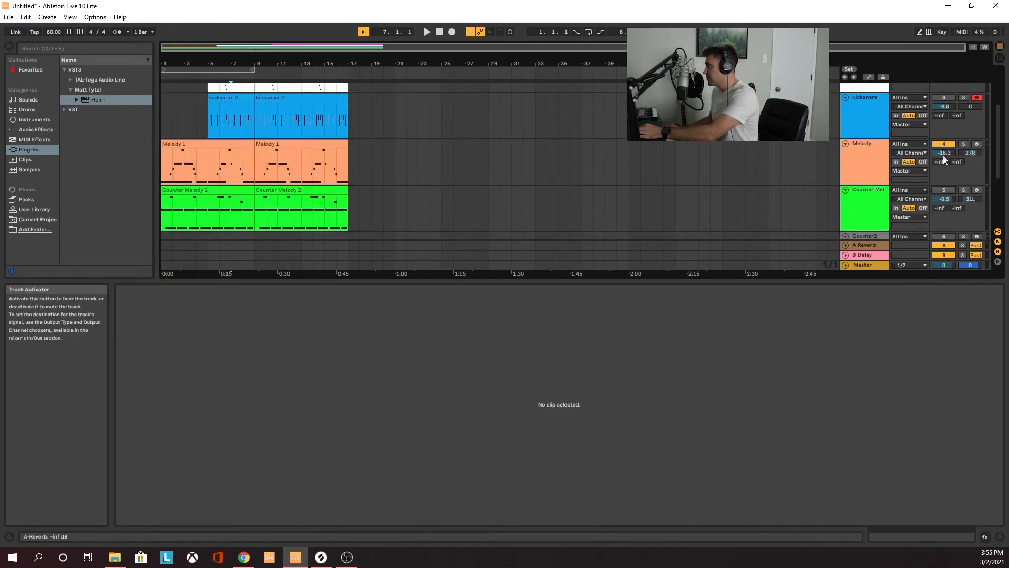
scroll(943, 182, "down", 2)
key("space")
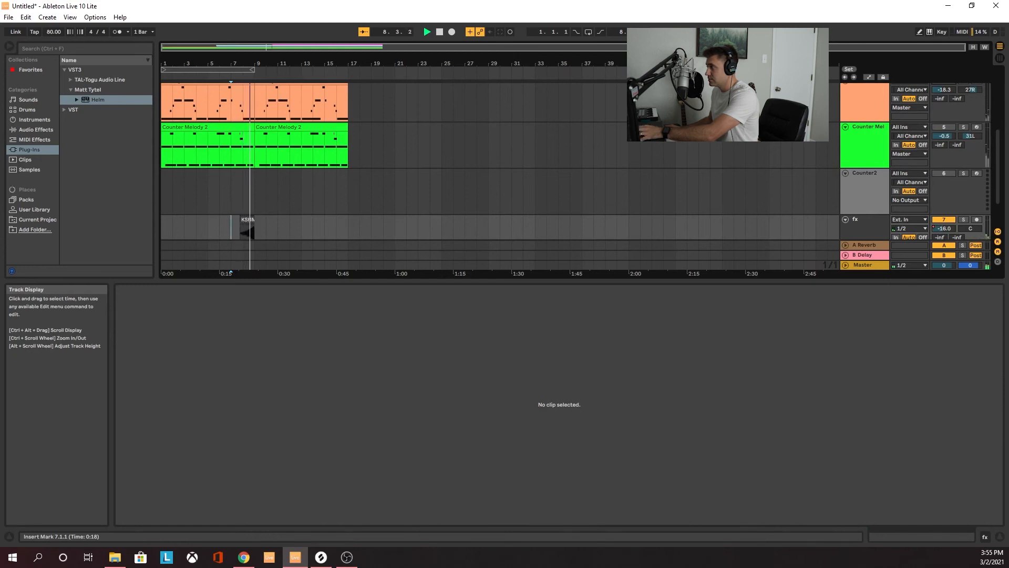
- Raise the fx track's A Reverb send to about -2.2 dB in the Session View mixer, then return to the arrangement
key("Tab")
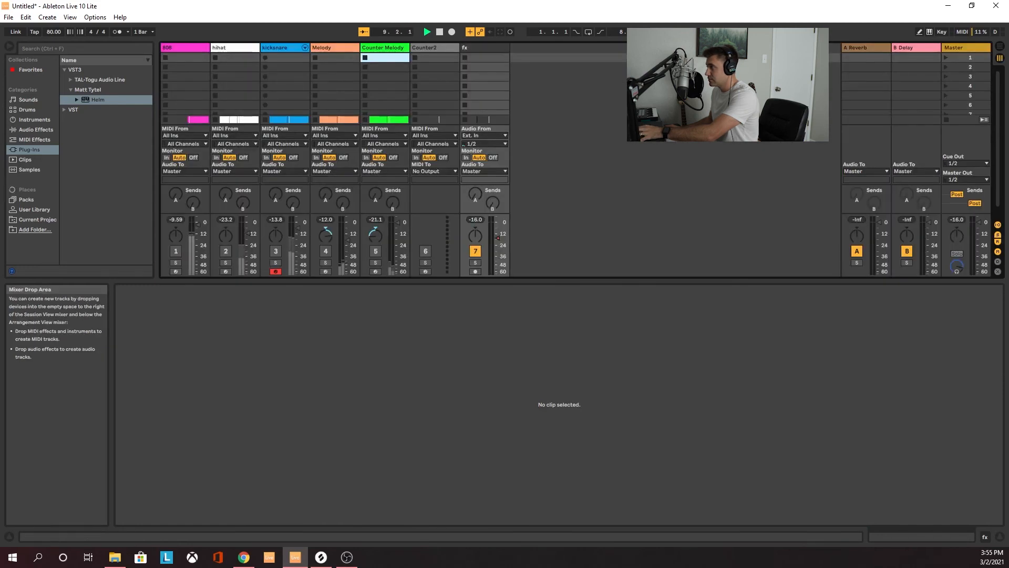
left_click_drag(476, 197, 476, 157)
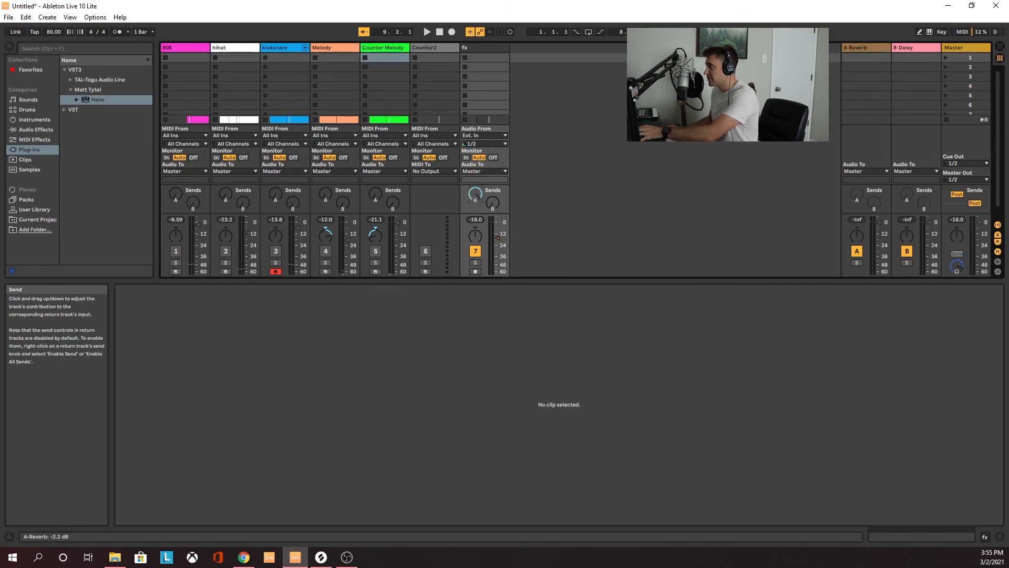
key("Tab")
- Reactivate the muted tracks and play the full beat from bar 1
scroll(368, 200, "up", 3)
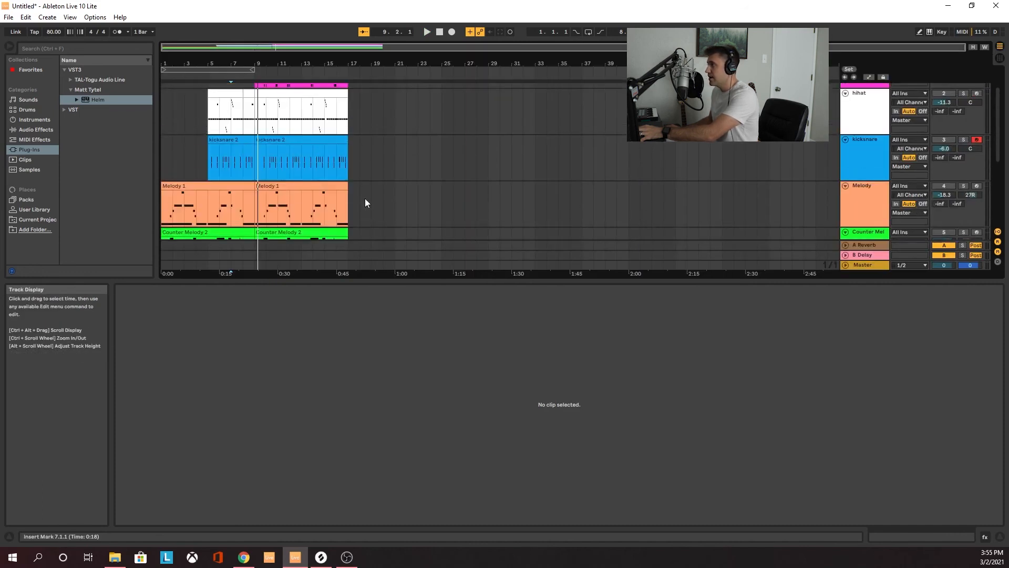
scroll(315, 198, "down", 3)
left_click(230, 199)
scroll(279, 179, "up", 3)
key("Home")
scroll(602, 182, "down", 4)
scroll(806, 180, "up", 5)
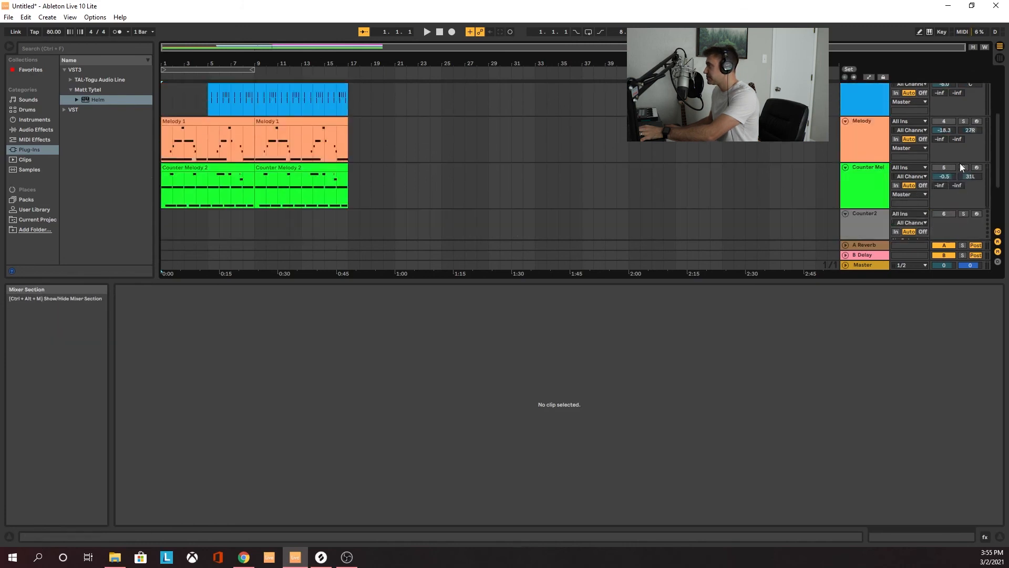
scroll(670, 152, "down", 2)
key("space")
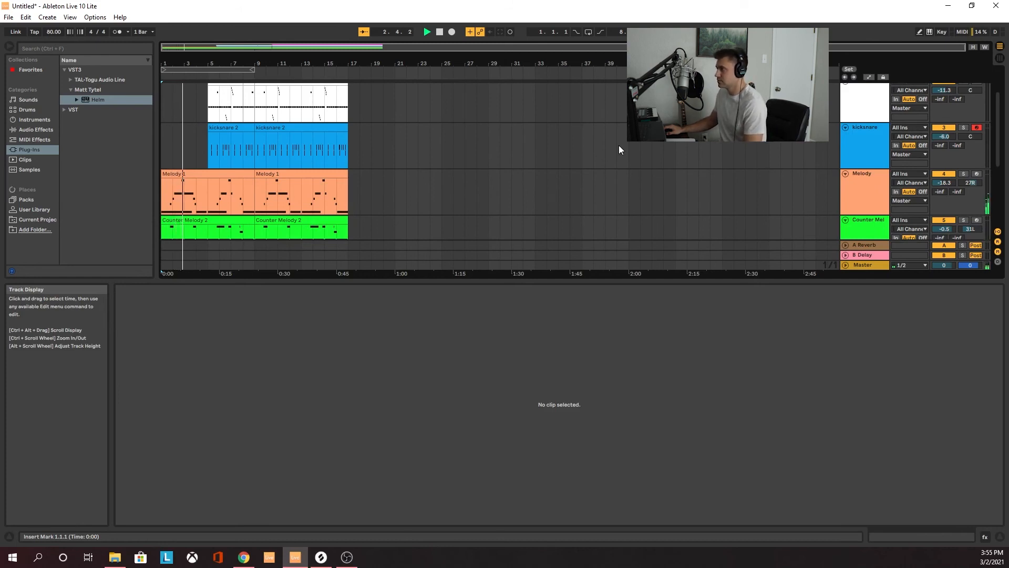
scroll(620, 145, "down", 1)
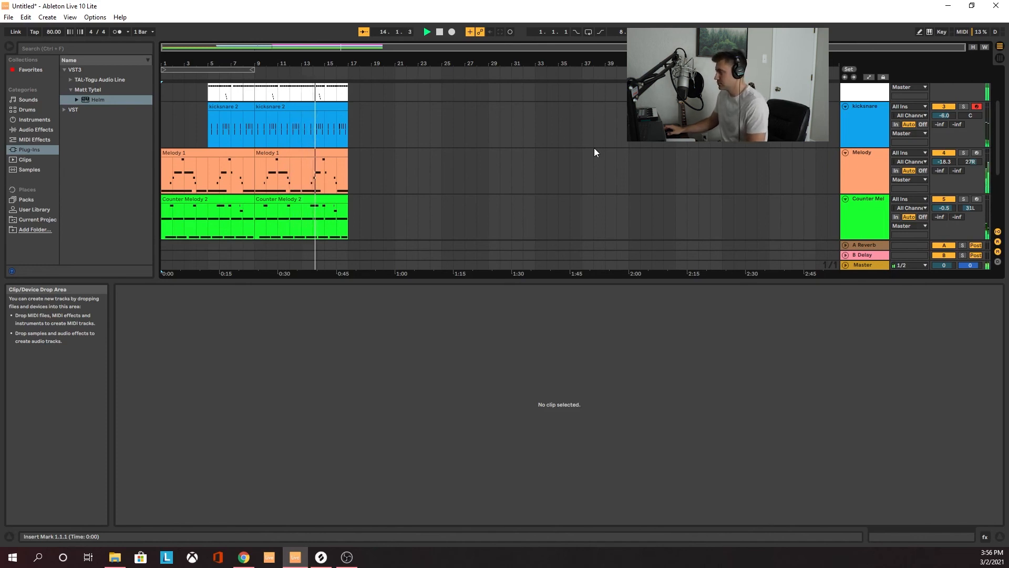
- Open the notes of the Melody 1 clip starting at bar 9 and enlarge the area around the clip's bar 4
left_click(309, 155)
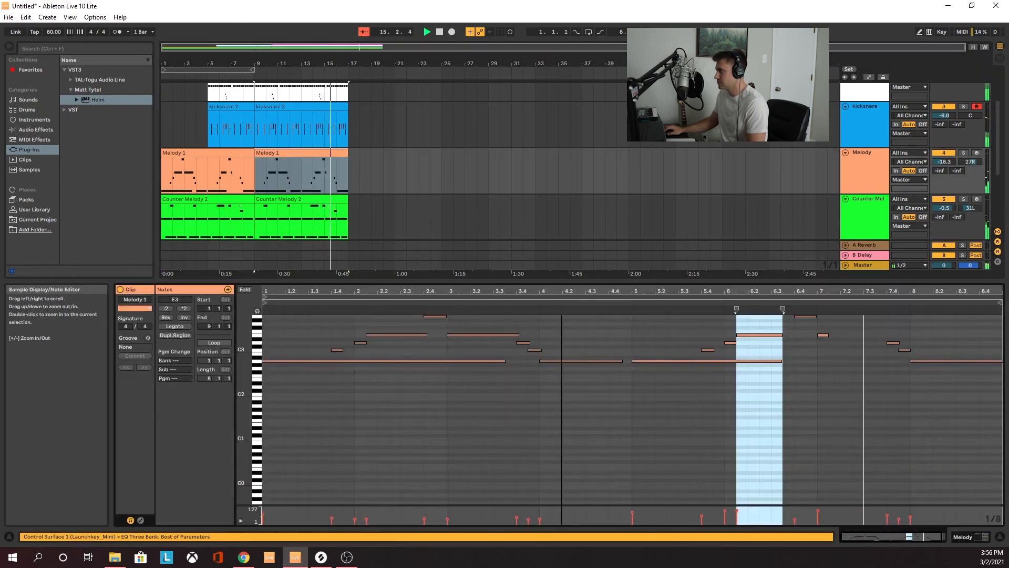
left_click_drag(555, 292, 554, 315)
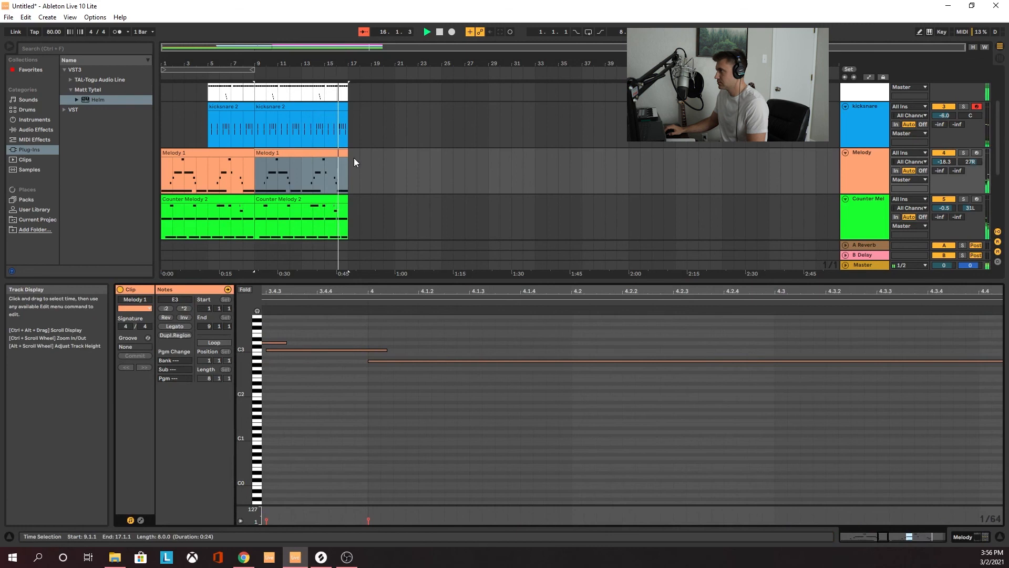